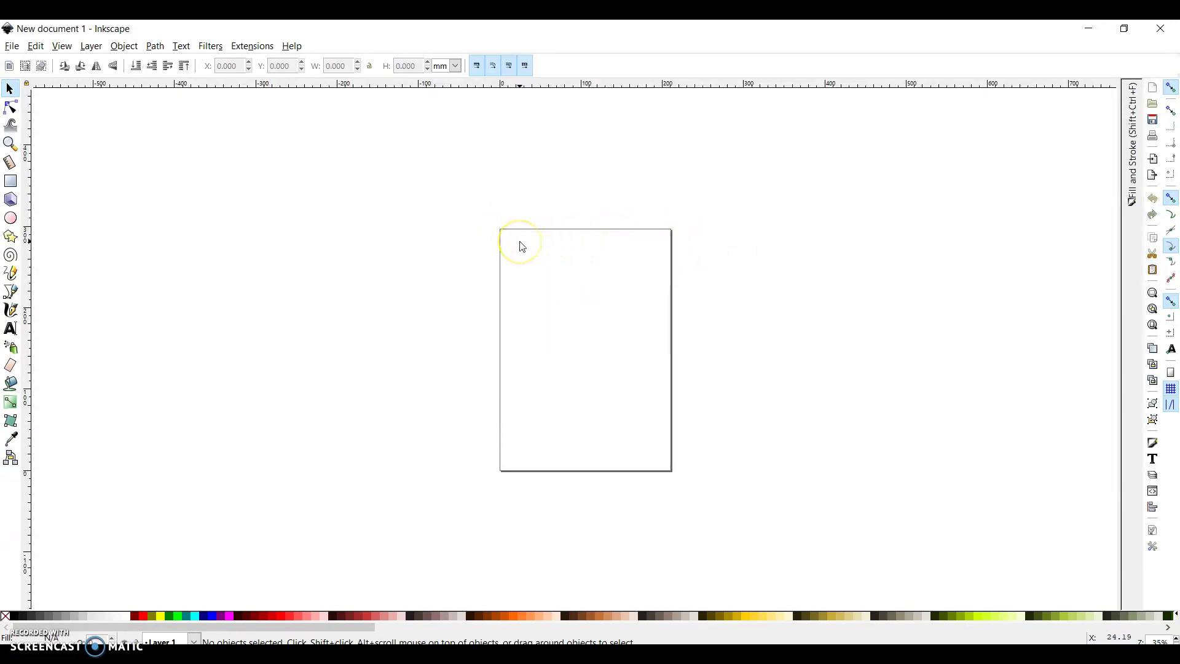
pyautogui.scroll(5, 569, 297)
pyautogui.scroll(-7, 570, 307)
pyautogui.hscroll(-2, 572, 318)
pyautogui.hscroll(1, 572, 317)
pyautogui.scroll(3, 572, 318)
pyautogui.scroll(-5, 572, 317)
pyautogui.scroll(-5, 572, 318)
pyautogui.scroll(8, 611, 316)
pyautogui.scroll(1, 807, 335)
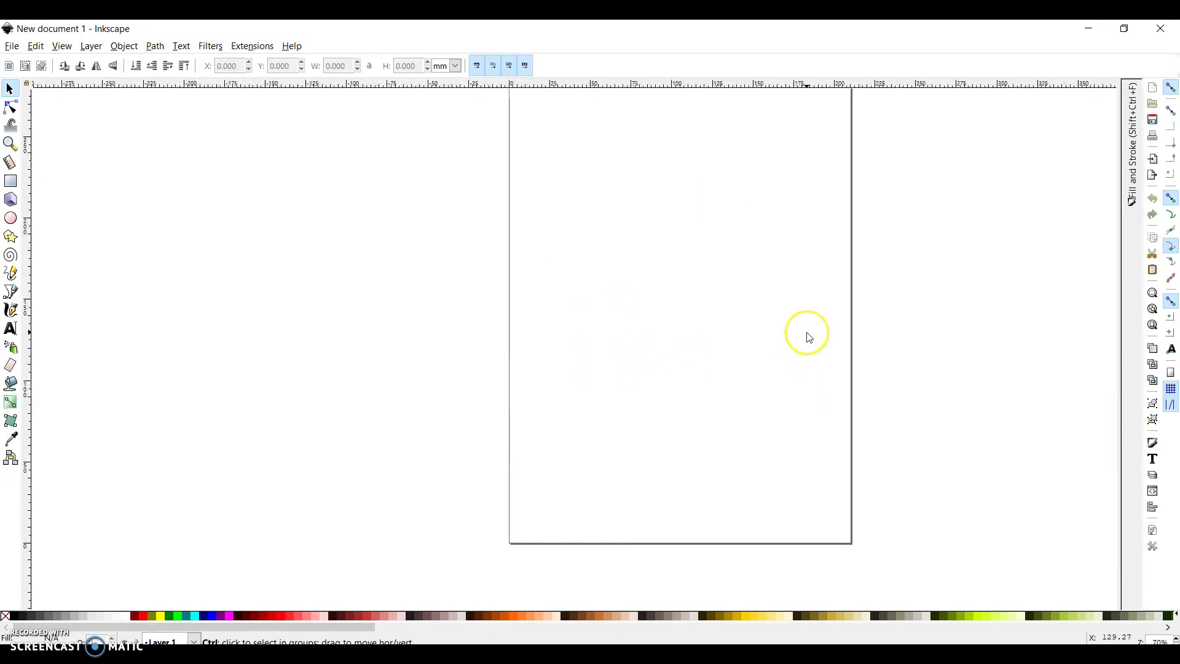
pyautogui.scroll(2, 810, 338)
pyautogui.scroll(-1, 810, 338)
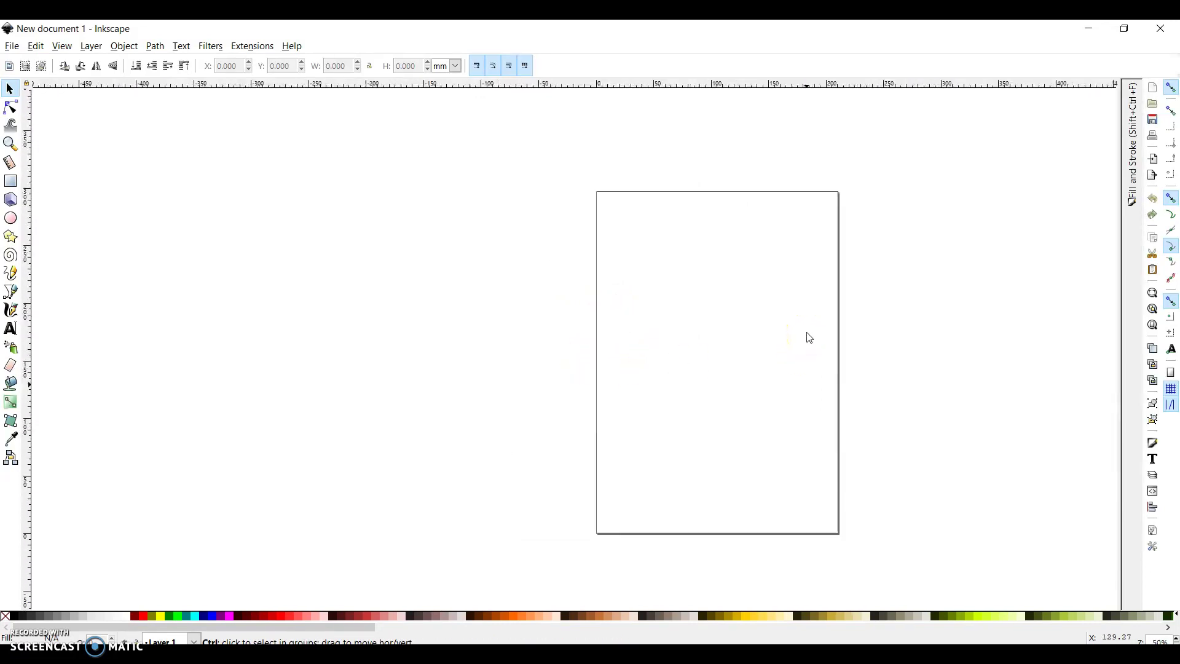
pyautogui.click(790, 337)
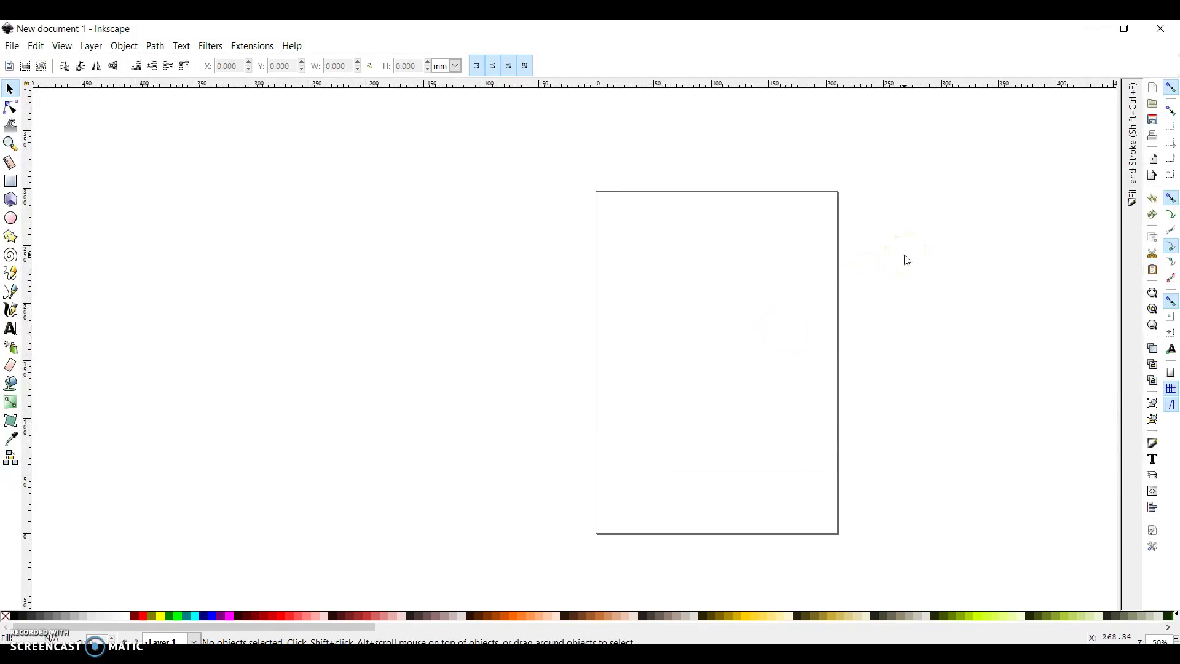
pyautogui.scroll(-1, 885, 290)
pyautogui.hscroll(5, 885, 290)
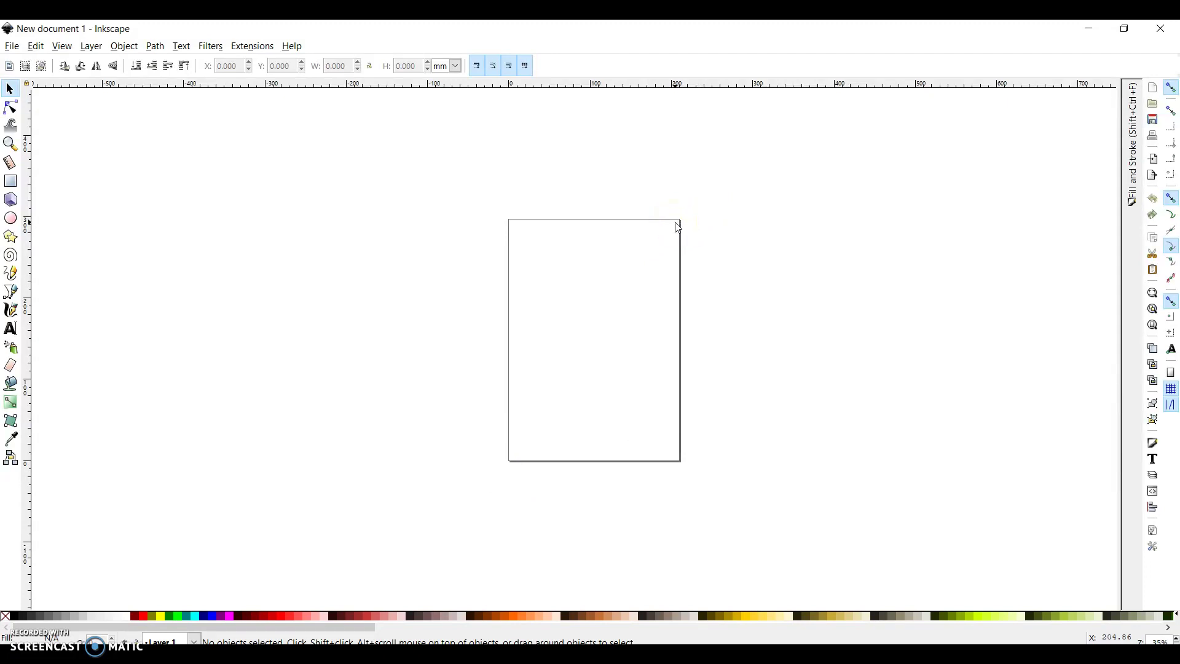
pyautogui.click(215, 210)
# Open the document properties and move their window closer to the page.
pyautogui.click(11, 50)
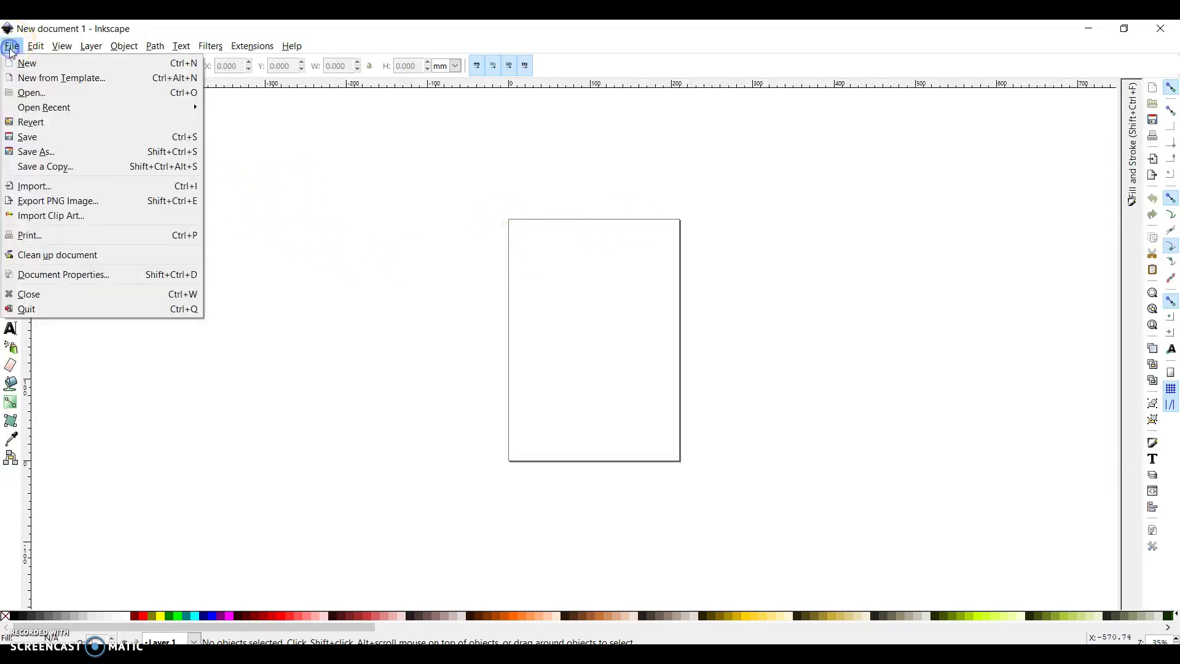
pyautogui.click(43, 275)
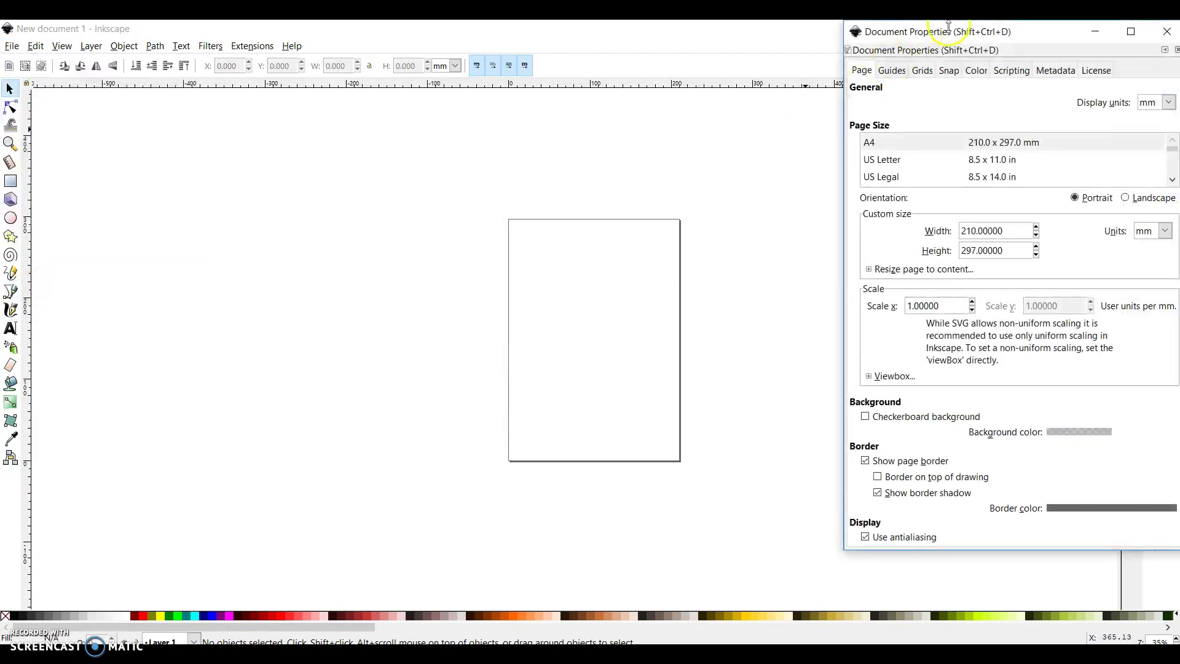
pyautogui.moveTo(945, 35); pyautogui.dragTo(760, 52)
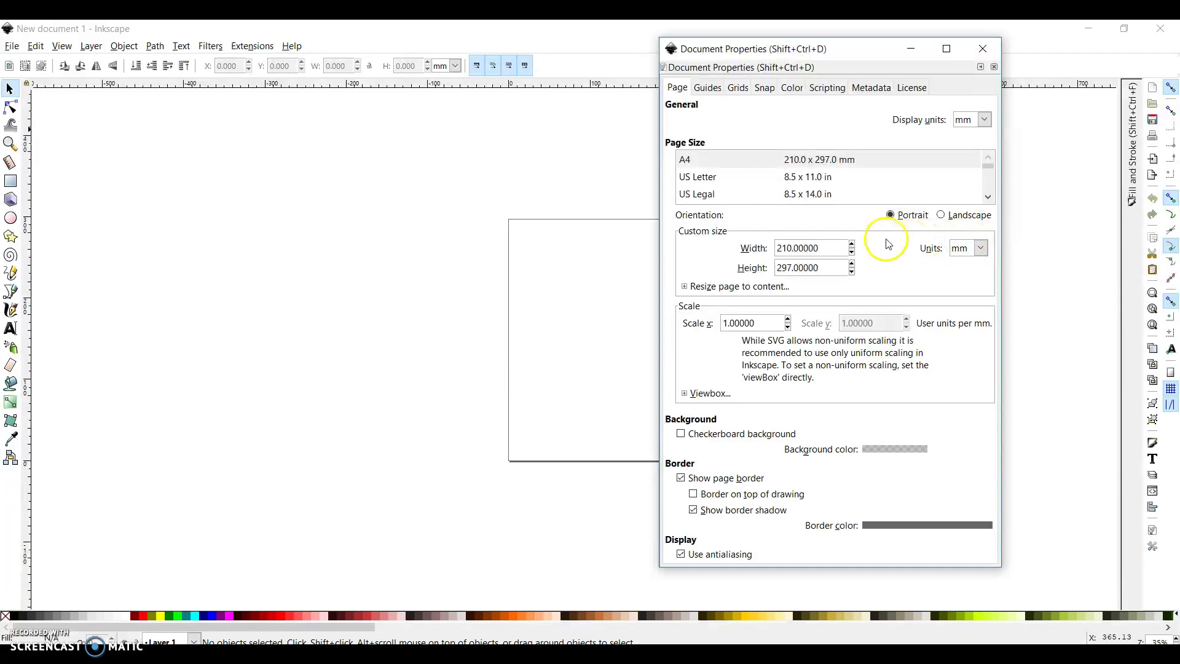
# Set the custom page size to 12 mm wide and 12 mm high.
pyautogui.click(727, 247)
pyautogui.write('12')
pyautogui.click(819, 268)
pyautogui.click(735, 268)
pyautogui.write('12')
pyautogui.click(888, 270)
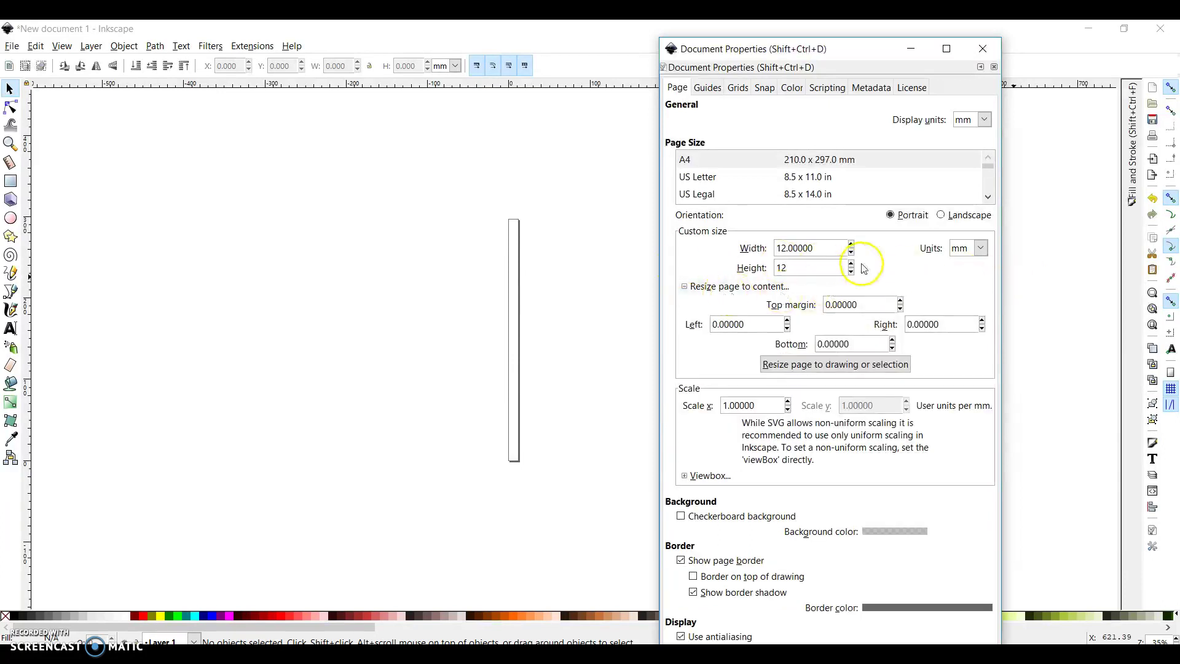
pyautogui.press('Return')
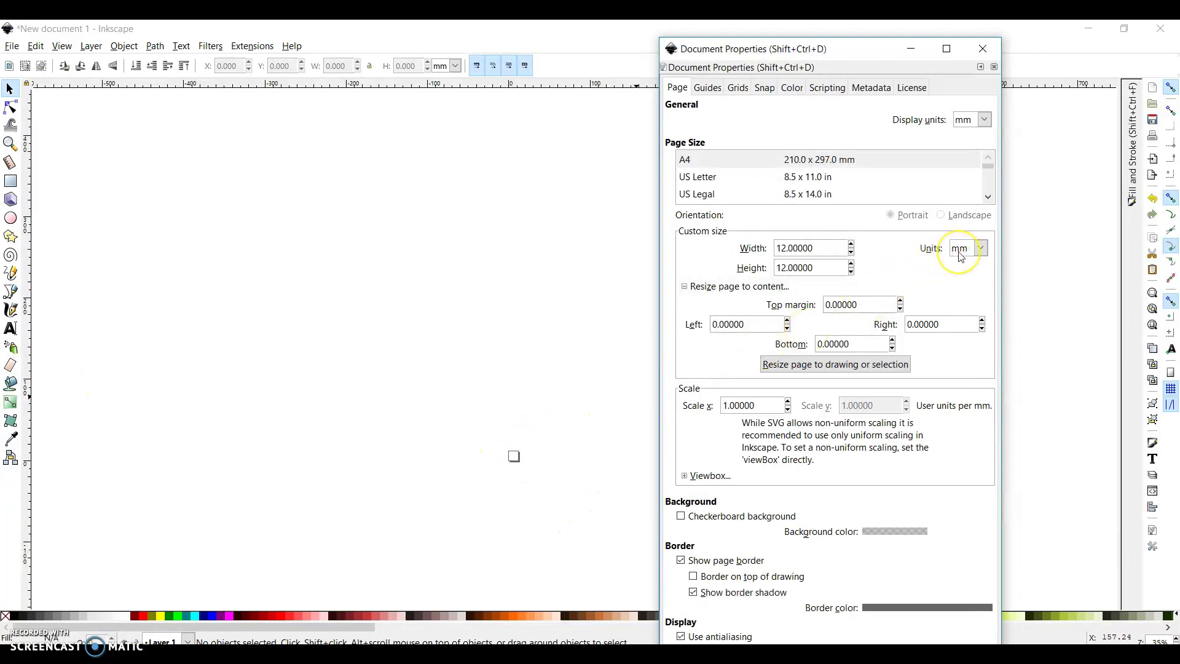
# Change the custom page size units to inches and set both the width and height to 12 in.
pyautogui.click(980, 249)
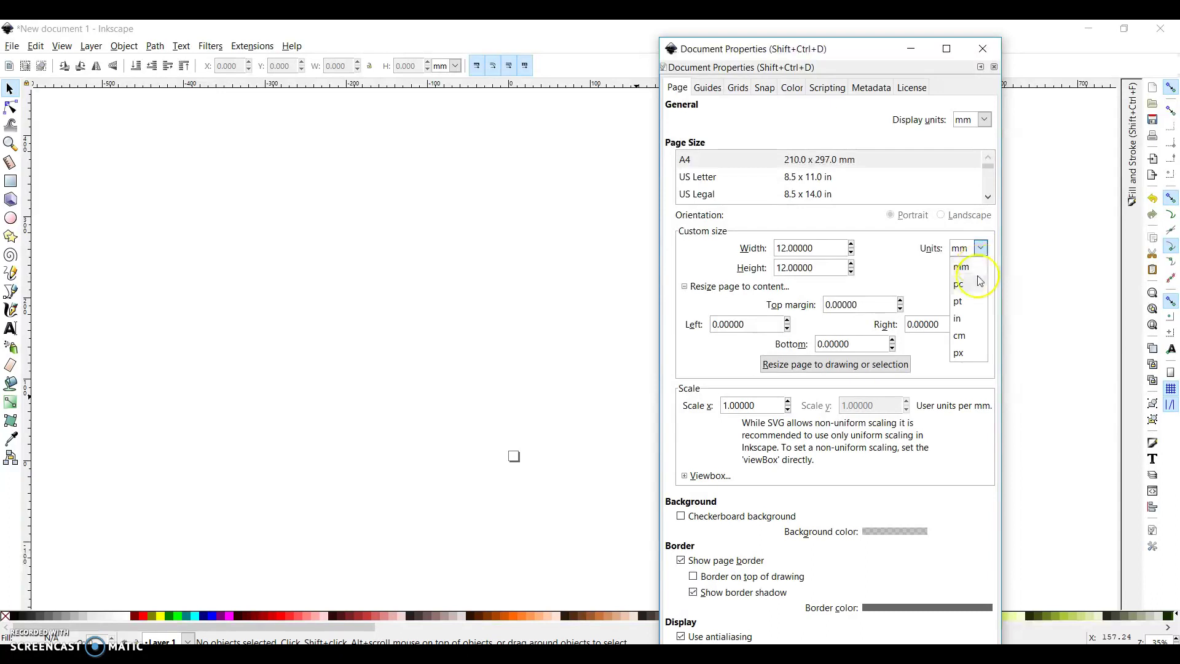
pyautogui.click(971, 324)
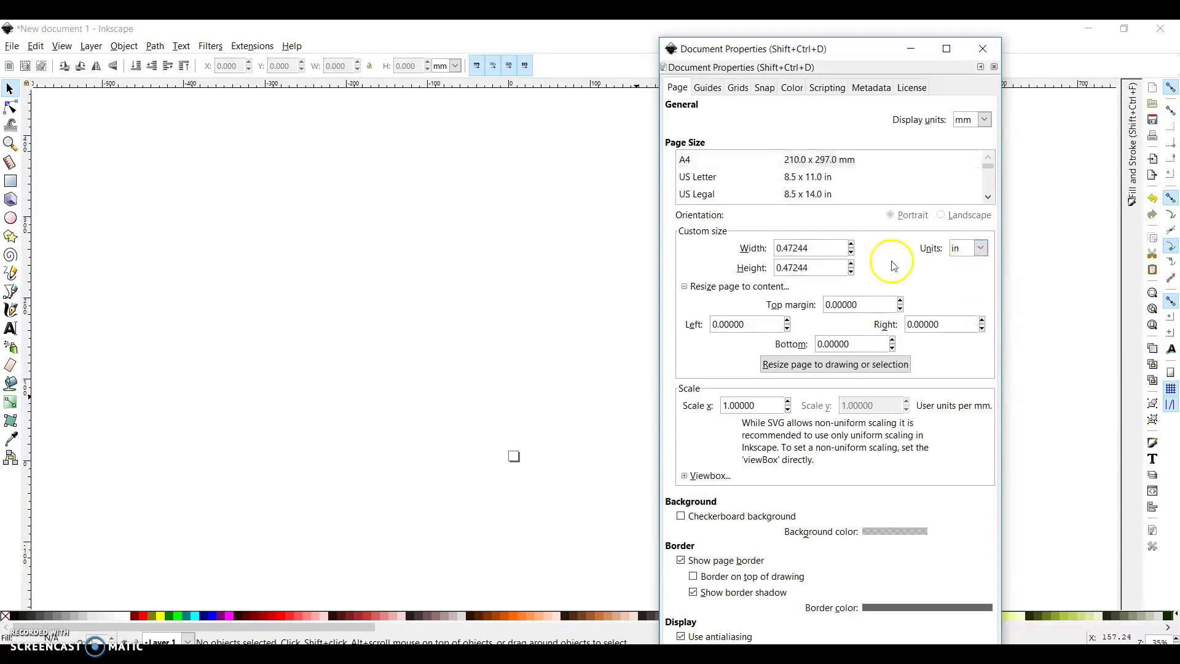
pyautogui.click(816, 247)
pyautogui.write('12')
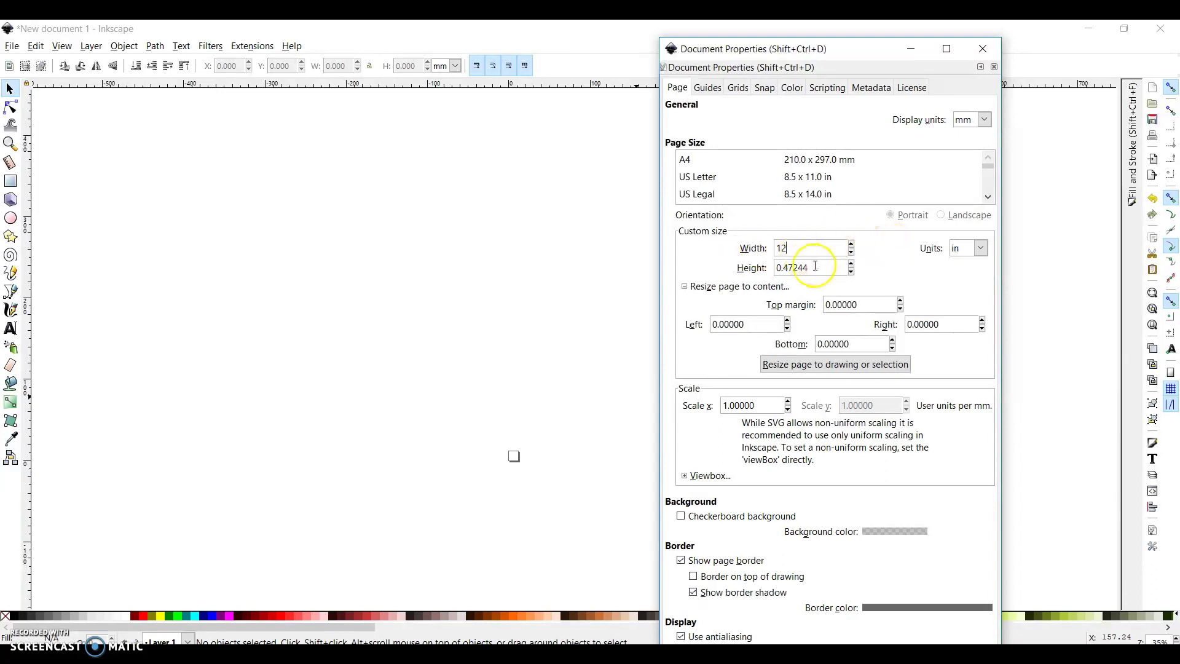
pyautogui.click(741, 266)
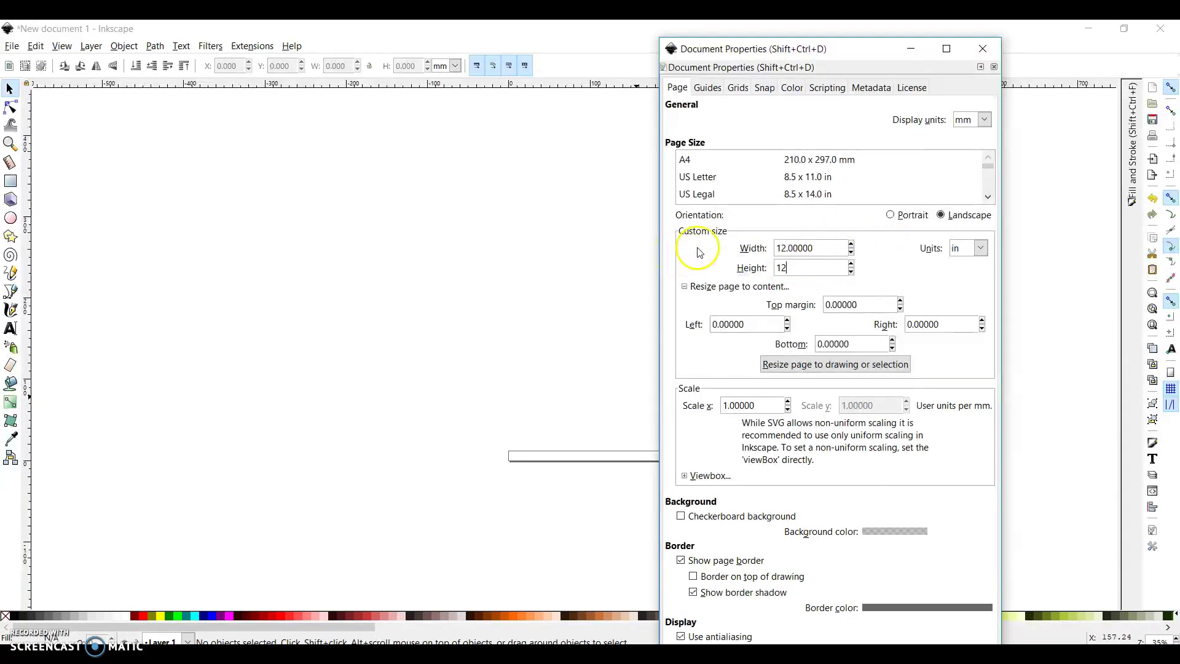
pyautogui.click(918, 273)
pyautogui.write('12')
pyautogui.press('Return')
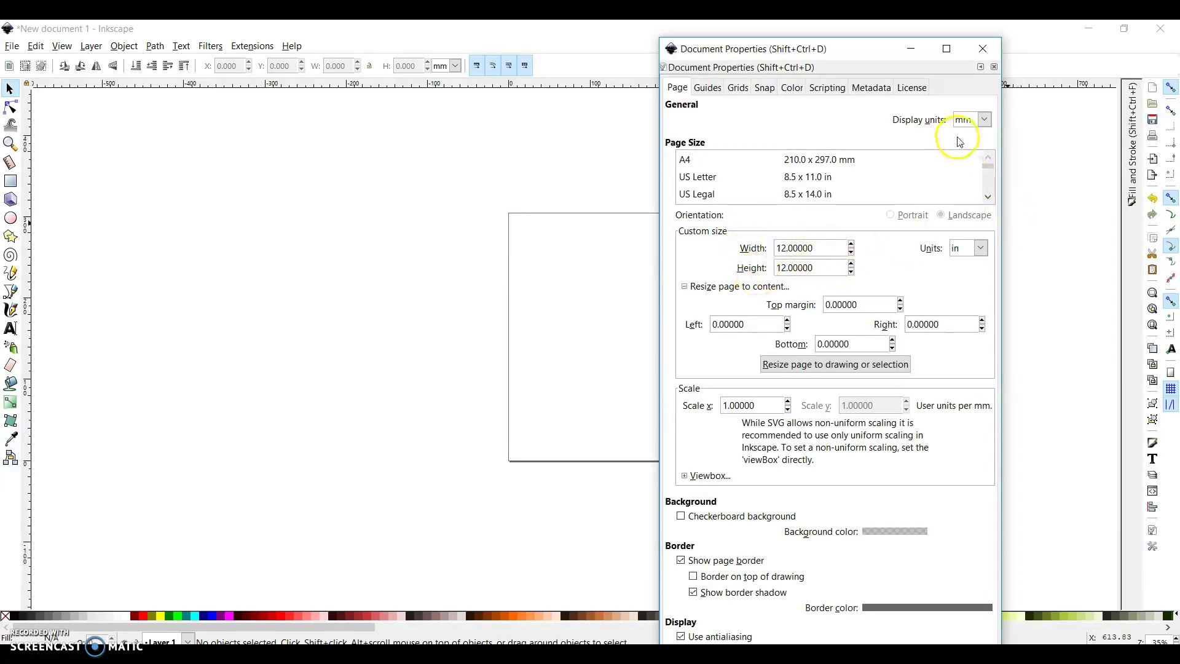
# Resize the page to a width of 18 in and a height of 24 in.
pyautogui.doubleClick(827, 248)
pyautogui.write('18')
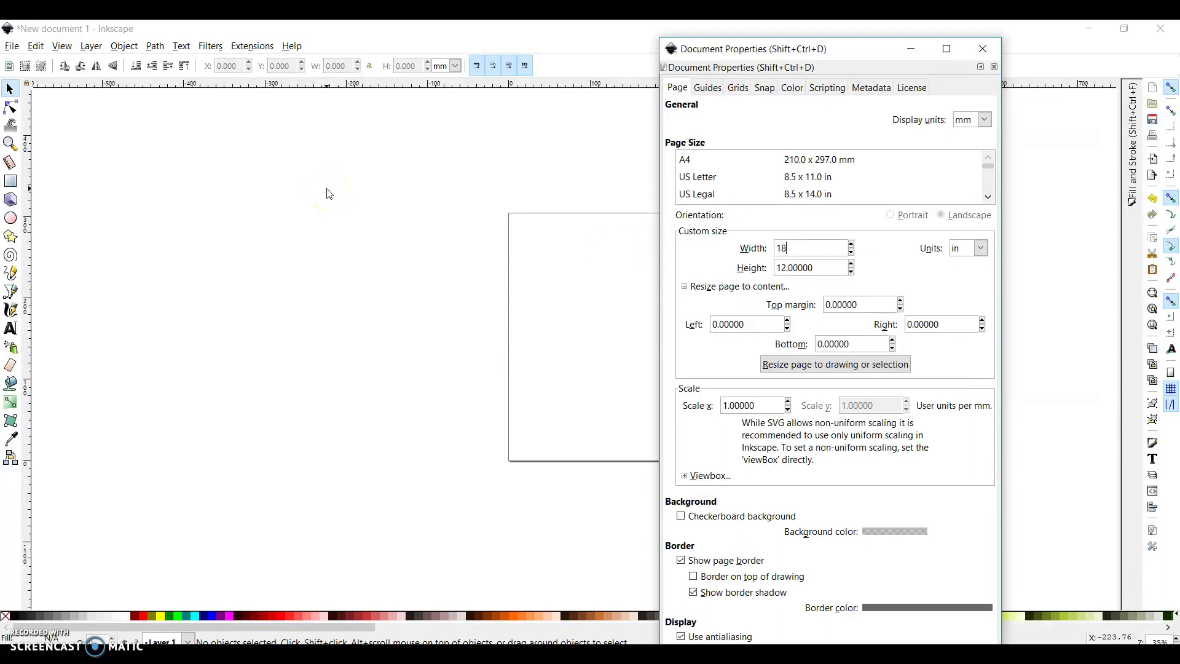
pyautogui.doubleClick(814, 268)
pyautogui.write('24')
pyautogui.press('Return')
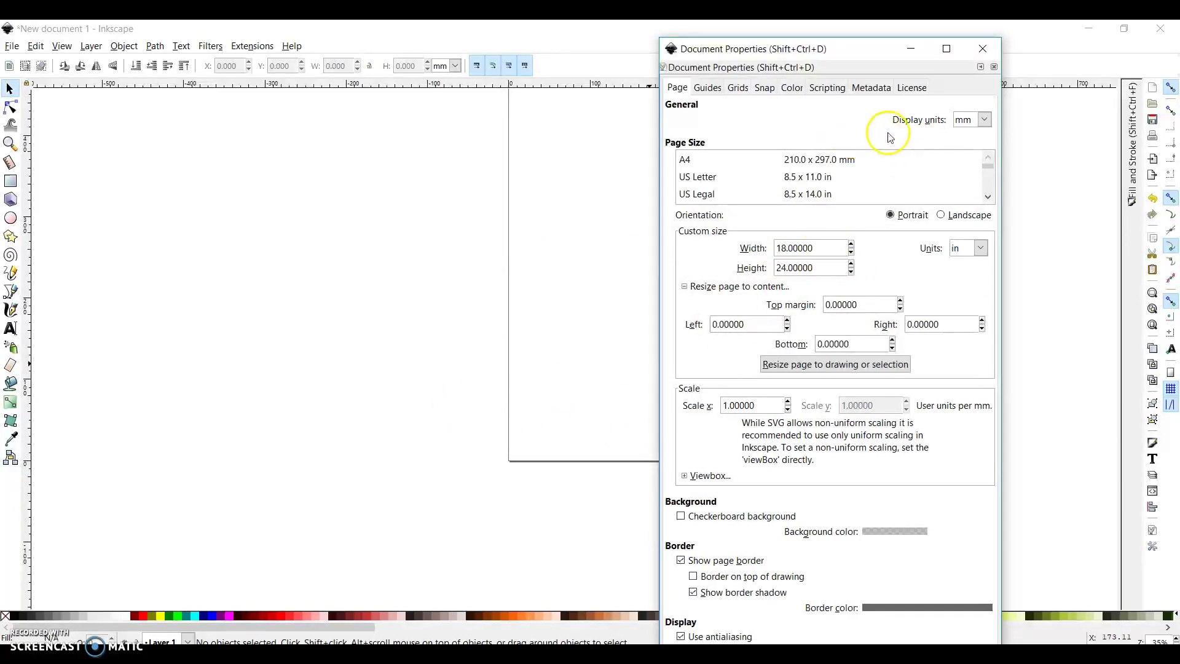
# Set the document's display units to inches and close the document properties.
pyautogui.click(983, 120)
pyautogui.click(962, 189)
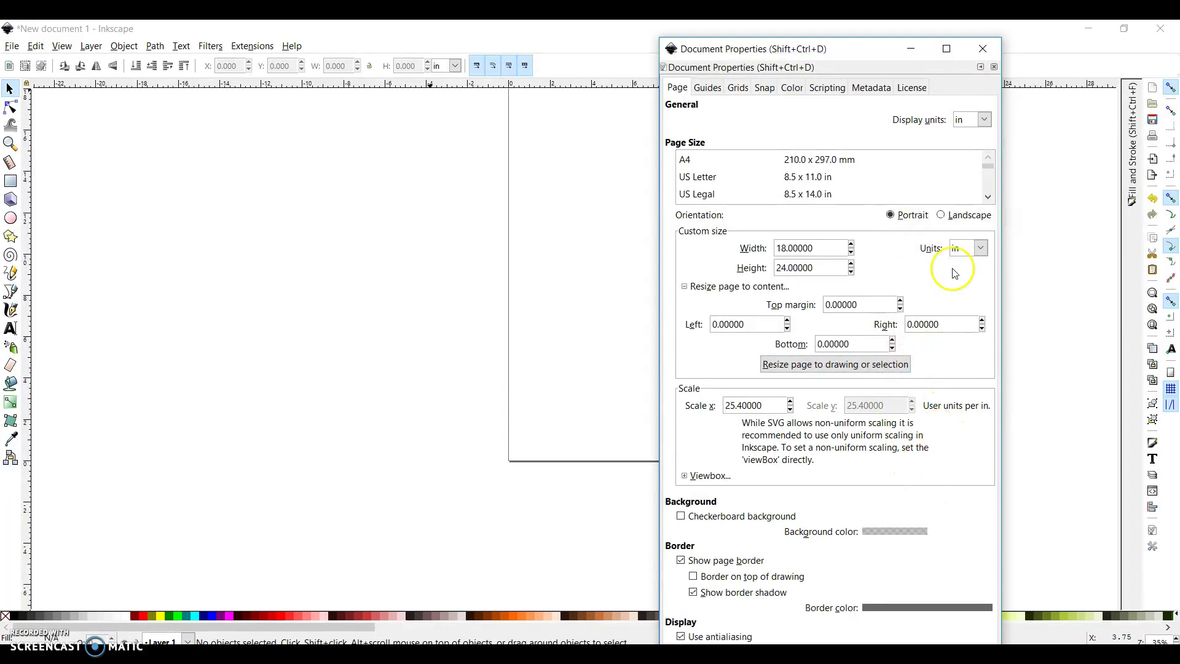
pyautogui.click(983, 49)
pyautogui.scroll(5, 857, 430)
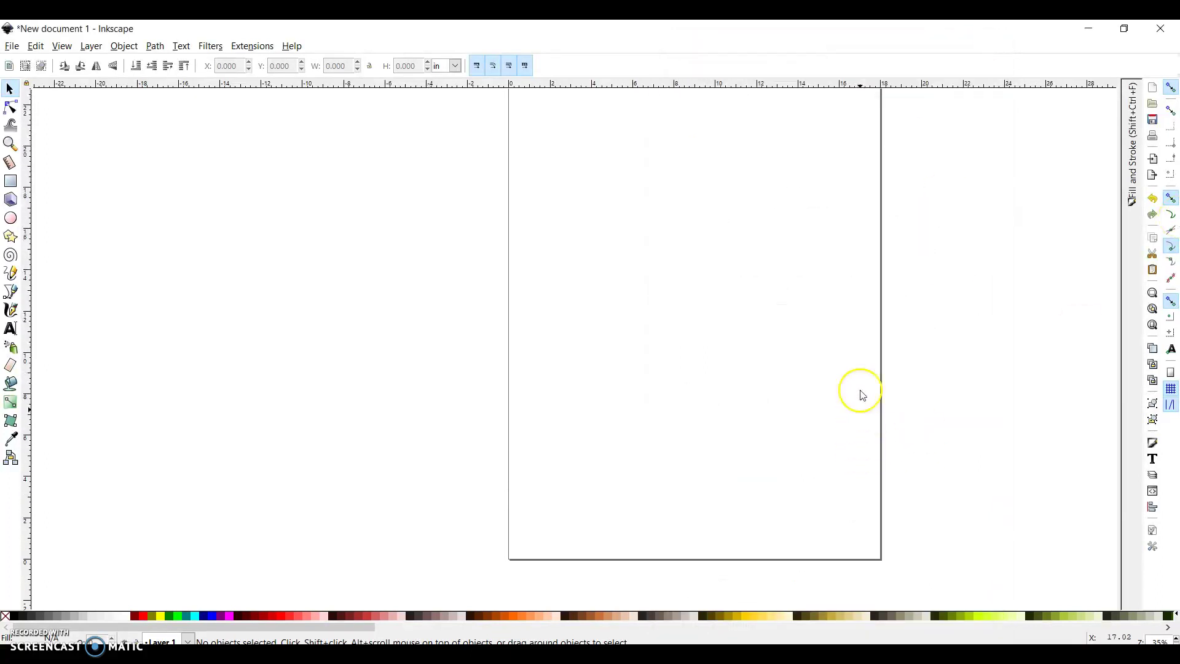
pyautogui.scroll(-4, 863, 327)
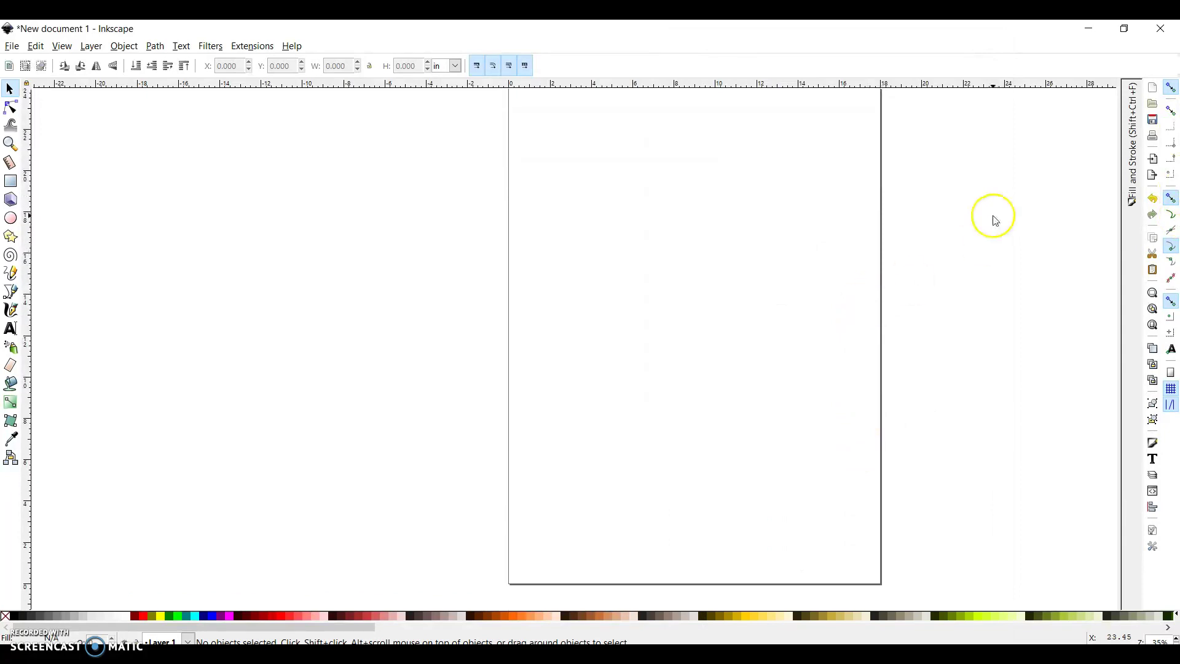
pyautogui.scroll(2, 888, 344)
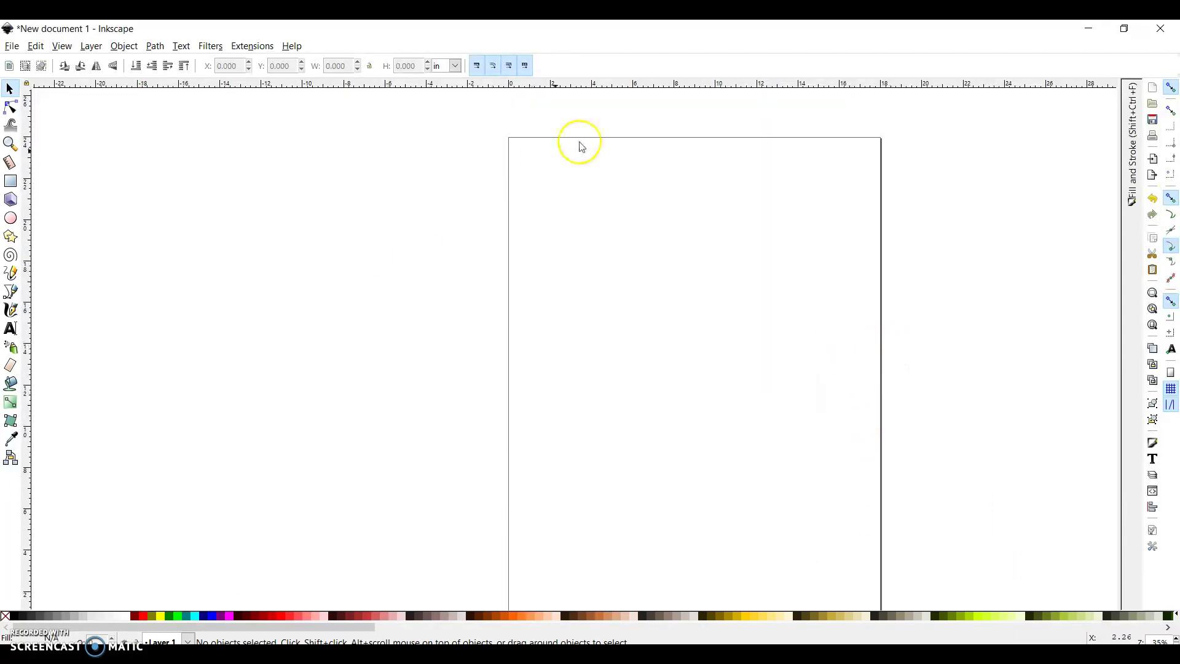